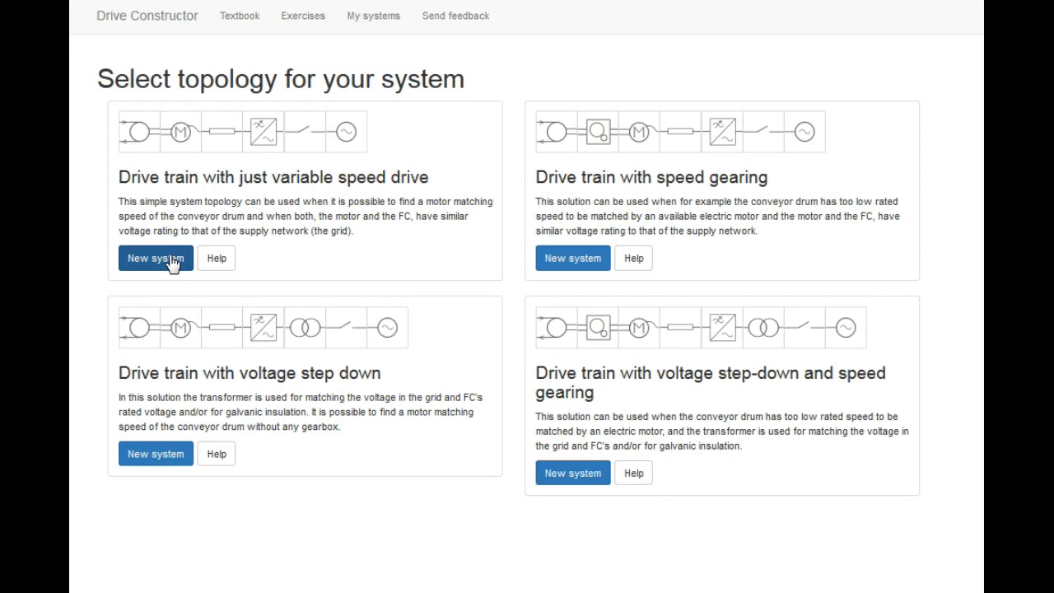
Start a new variable-speed-drive-only system with rated torque 9 kNm, max speed 230 rpm and min speed 80 rpm
click(171, 260)
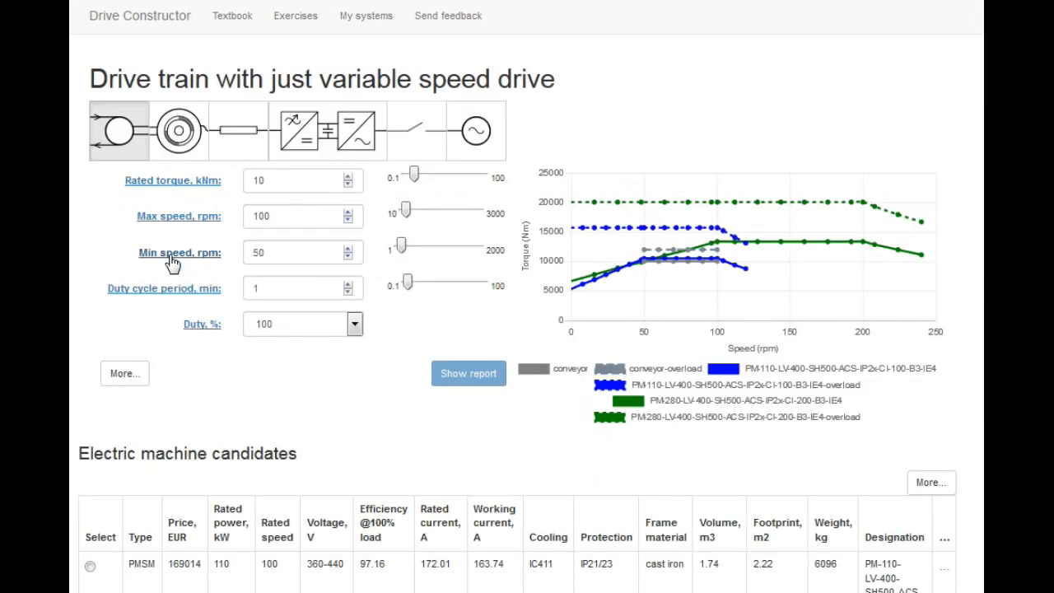
click(348, 185)
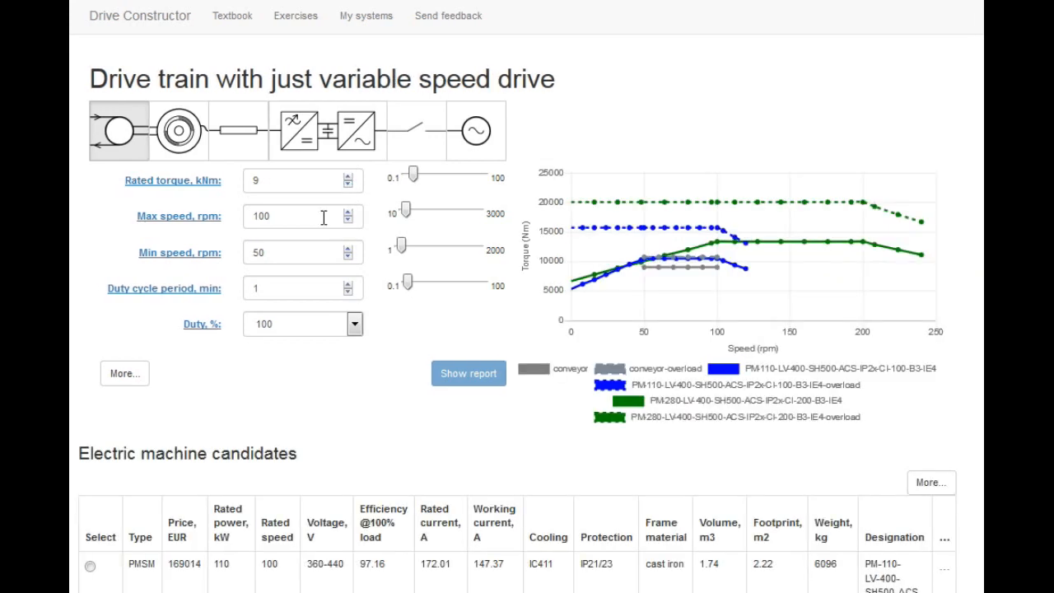
drag(307, 215, 254, 215)
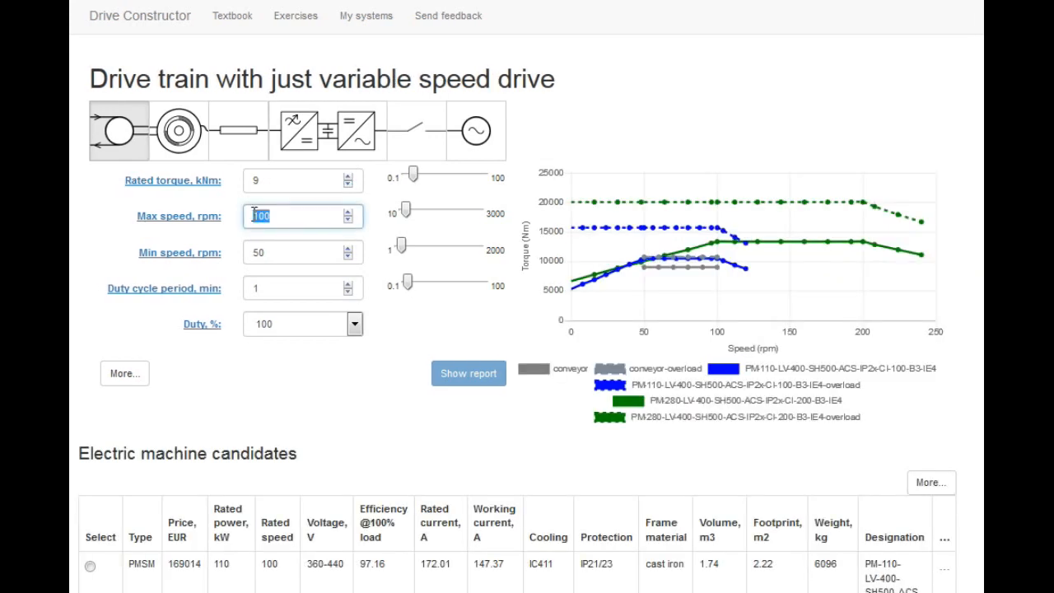
text(230)
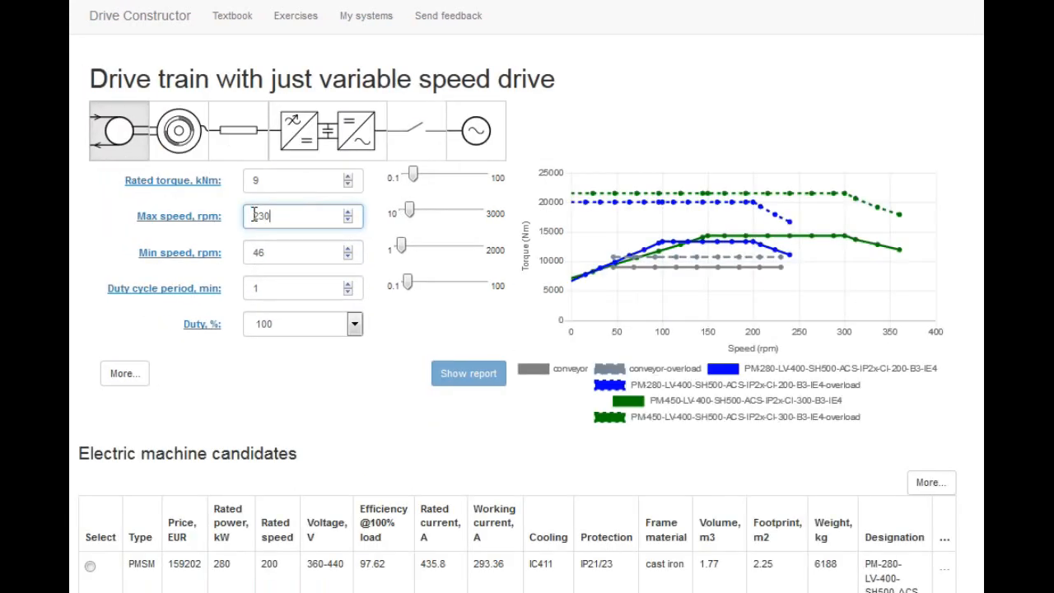
drag(278, 251, 252, 252)
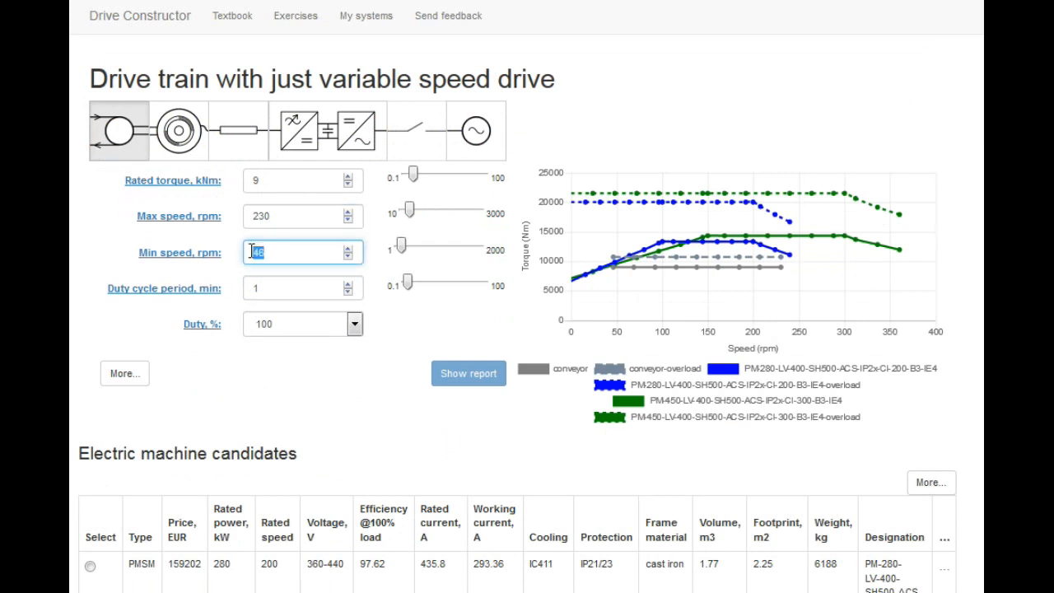
text(8)
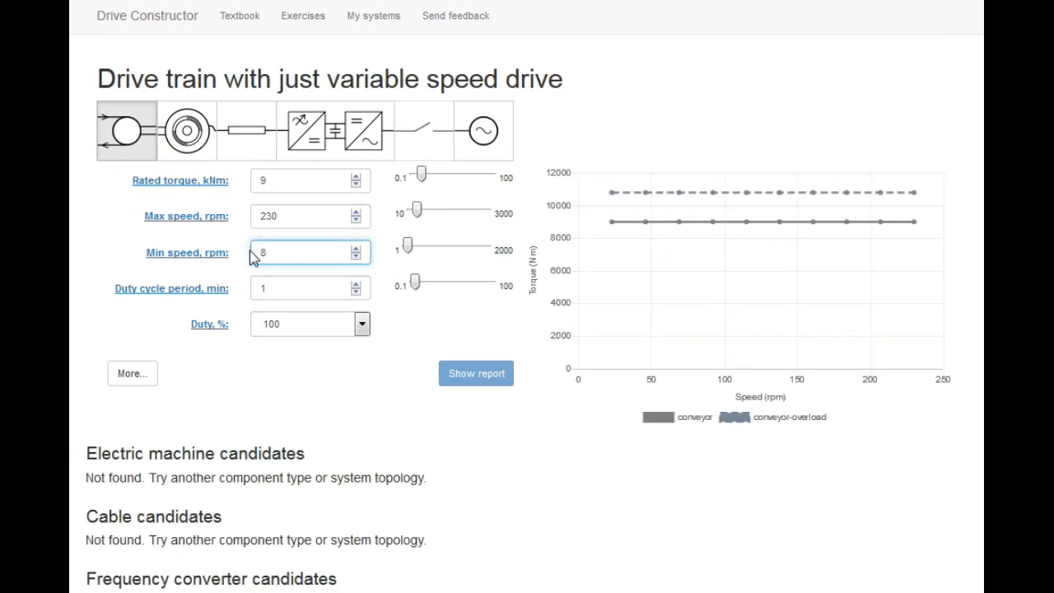
text(0)
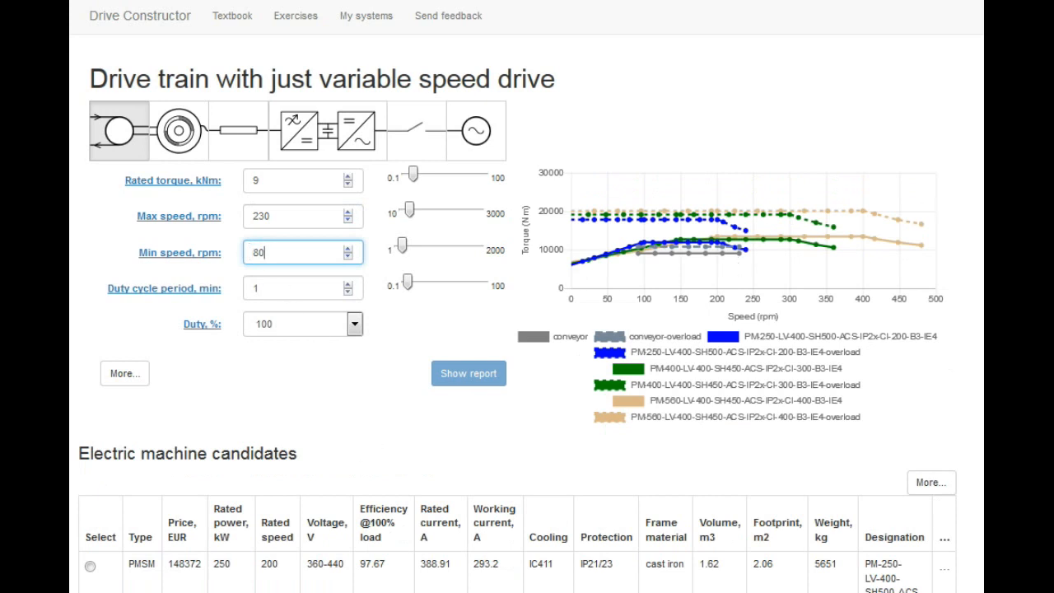
Select the first electric machine candidate, the 250 kW PMSM, and open the system report
scroll(527, 297, down, 3)
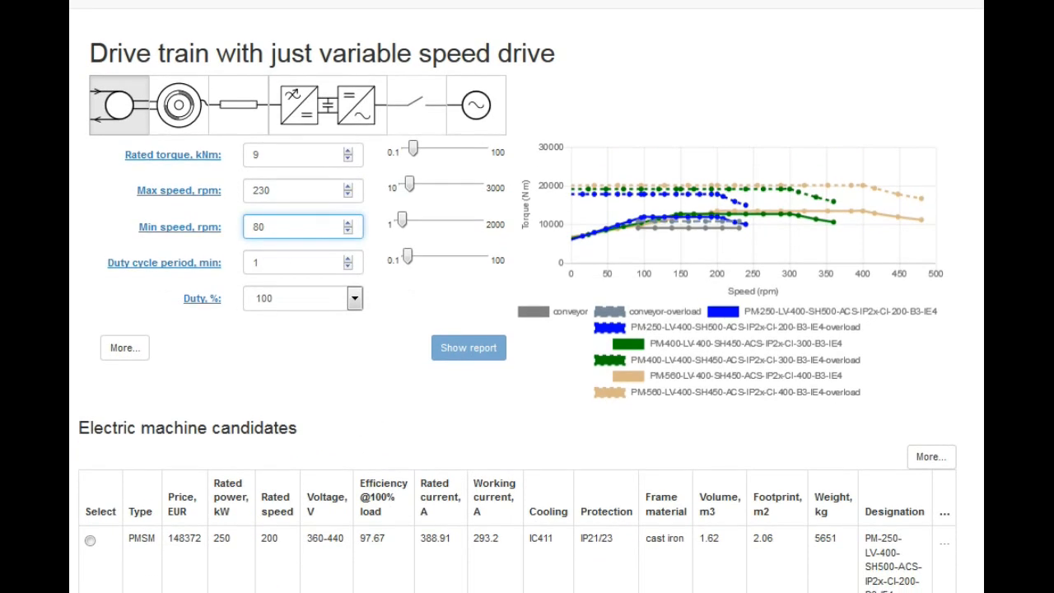
scroll(527, 296, down, 2)
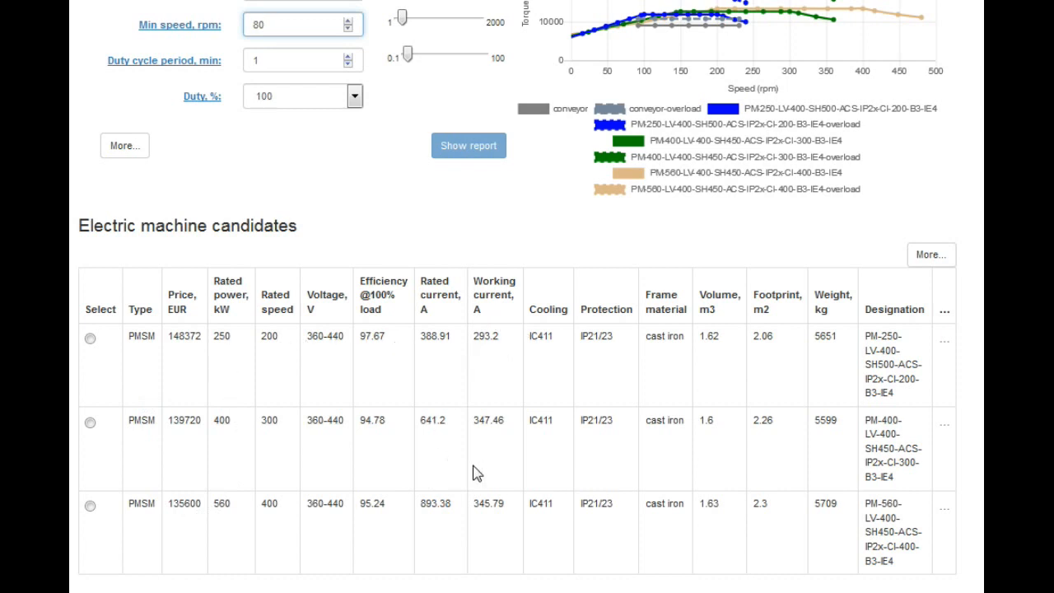
click(90, 339)
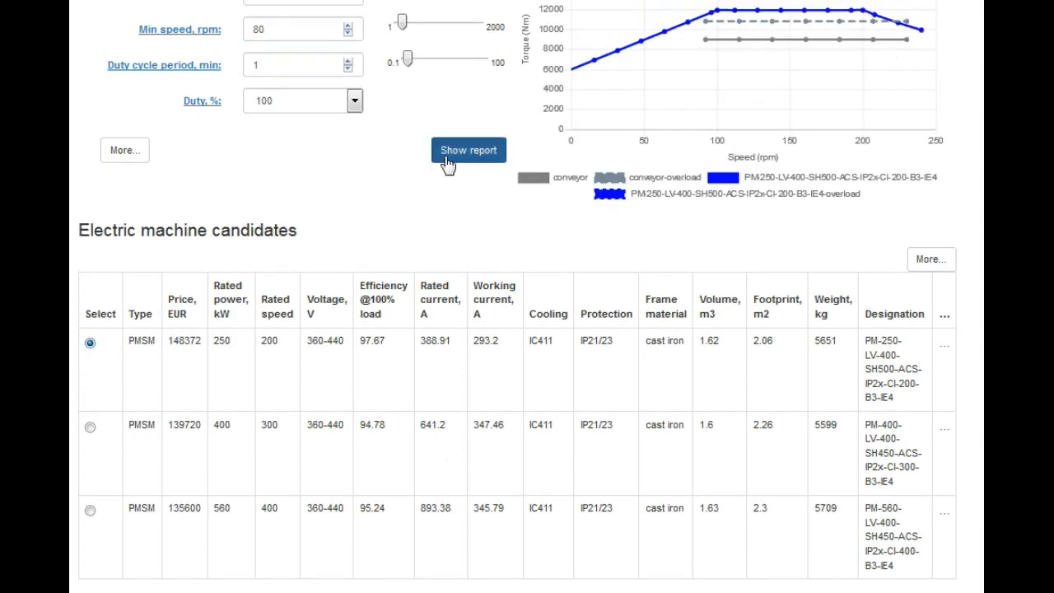
click(447, 162)
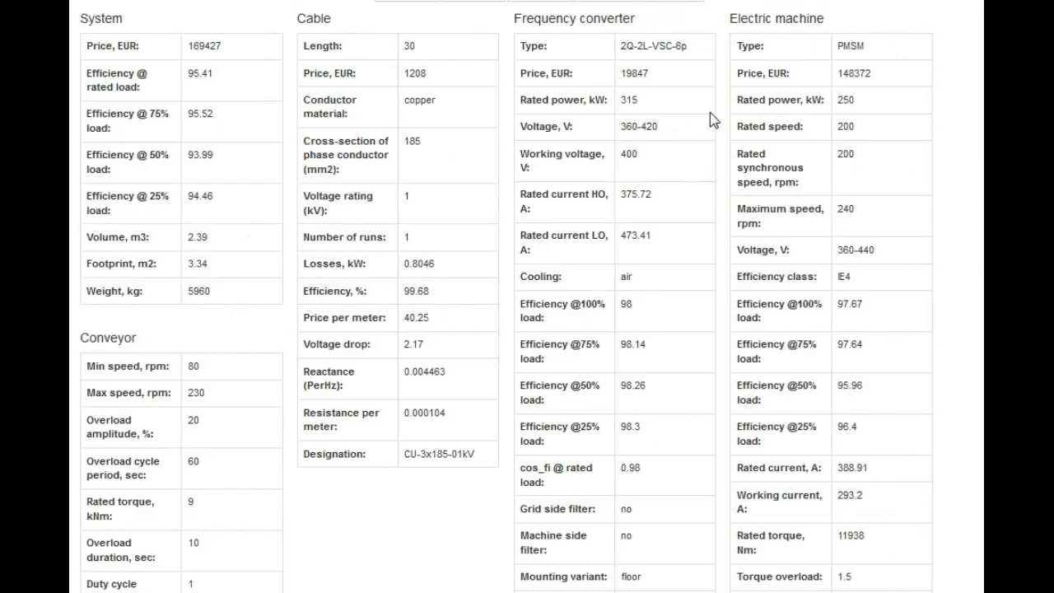
Save the system under the name dd and open the list of saved systems
double_click(850, 74)
scroll(362, 174, up, 3)
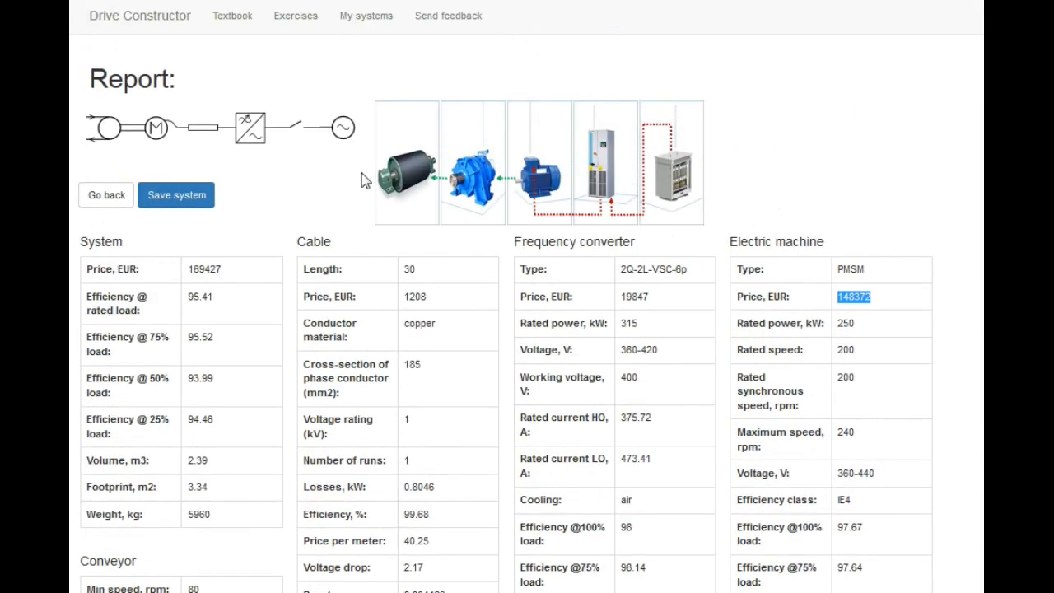
click(187, 195)
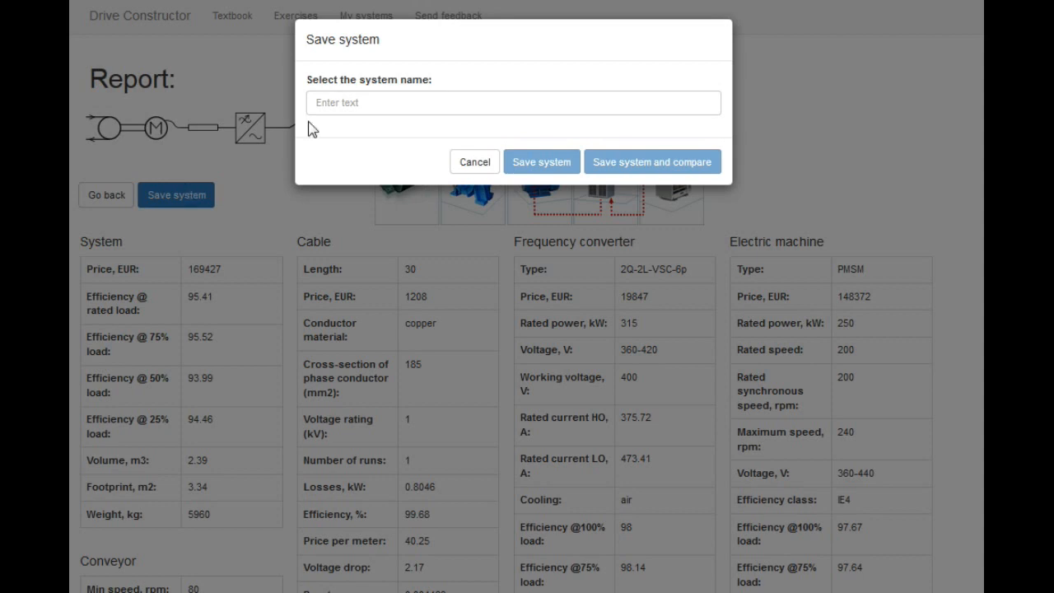
click(383, 102)
text(dd)
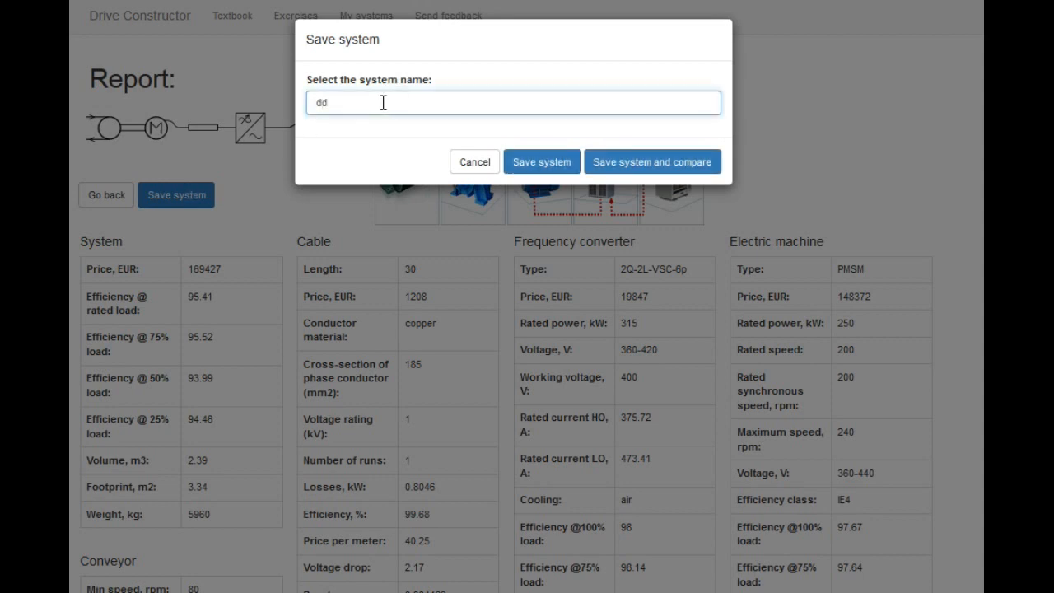
click(540, 161)
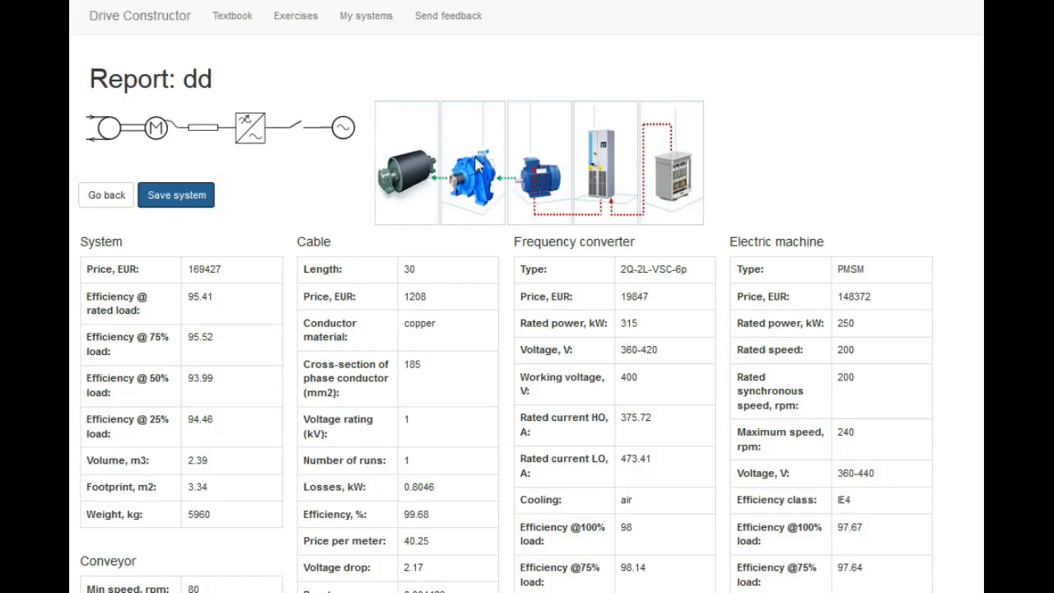
click(370, 18)
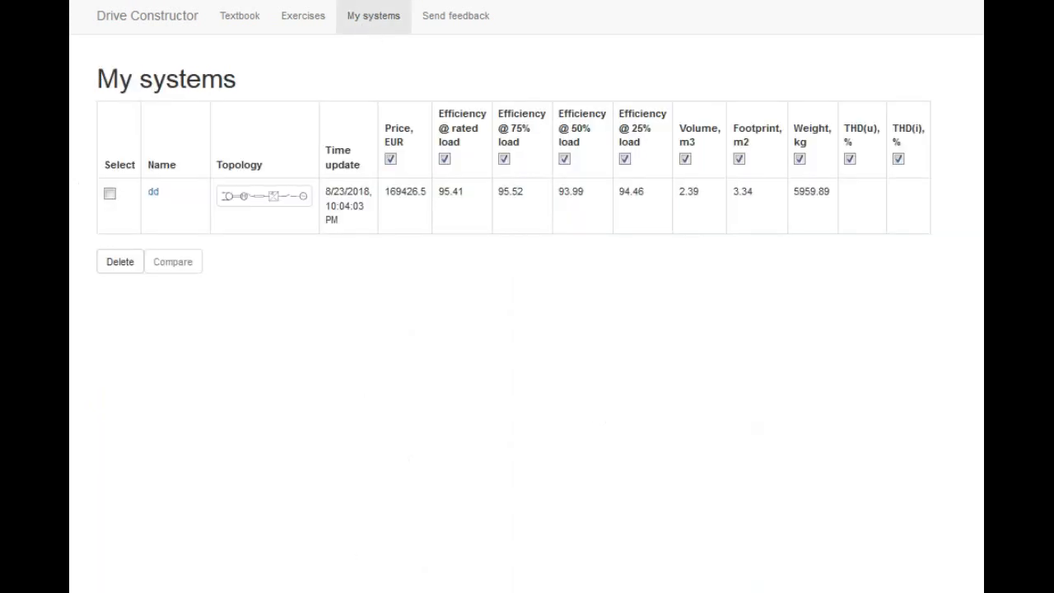
Start a new Conveyor system using the drive train with speed gearing topology
click(140, 24)
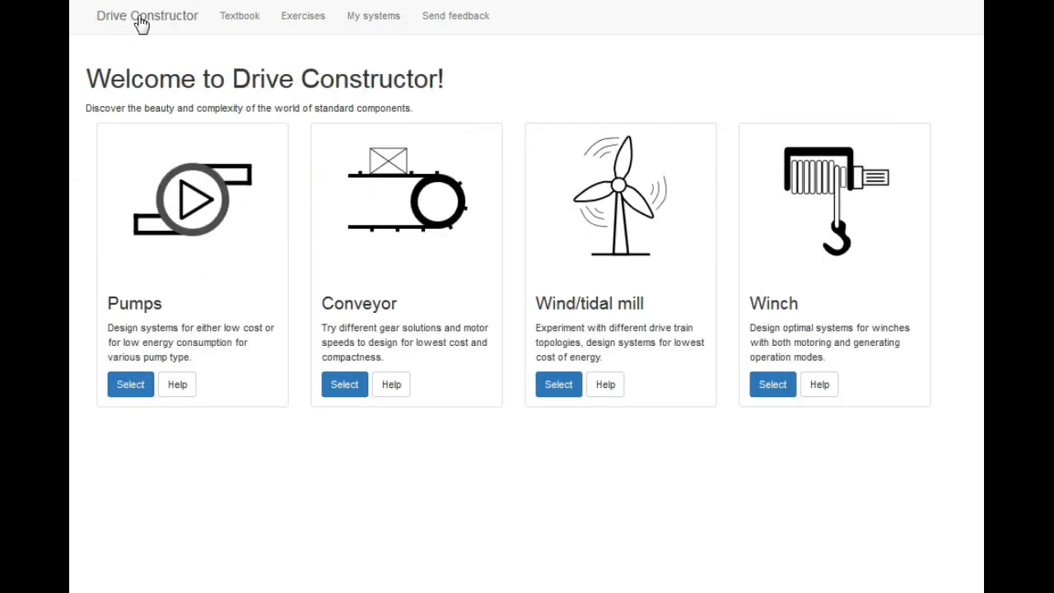
click(357, 390)
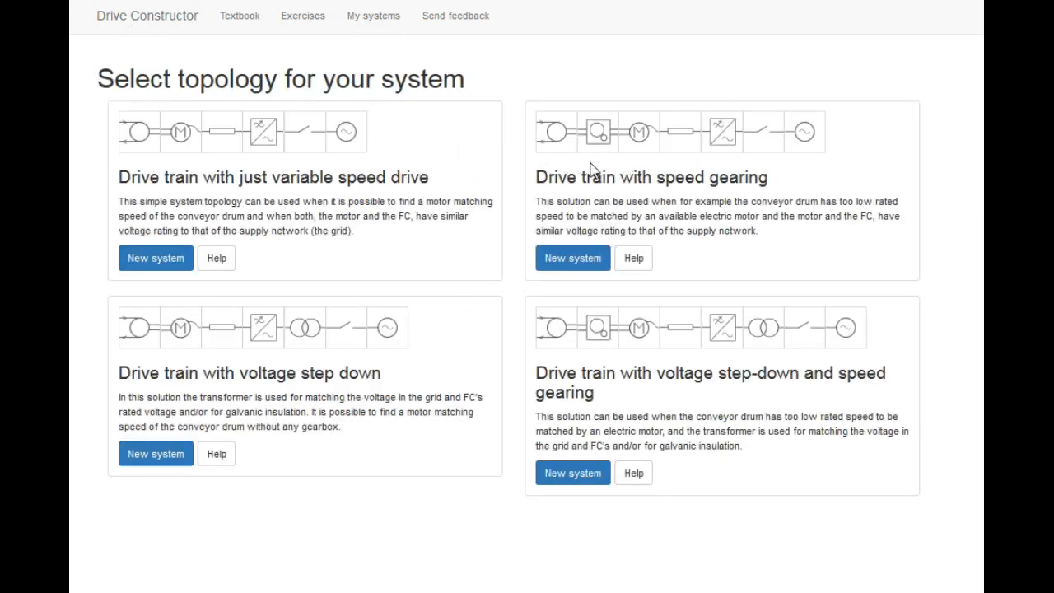
click(578, 263)
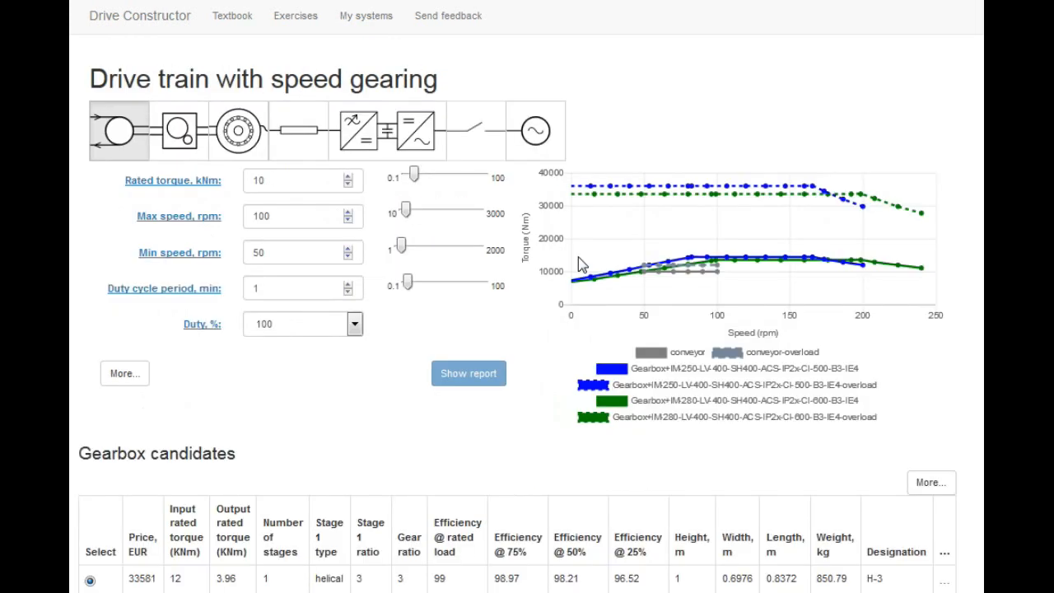
Set the electric machine type to PMSM
click(257, 147)
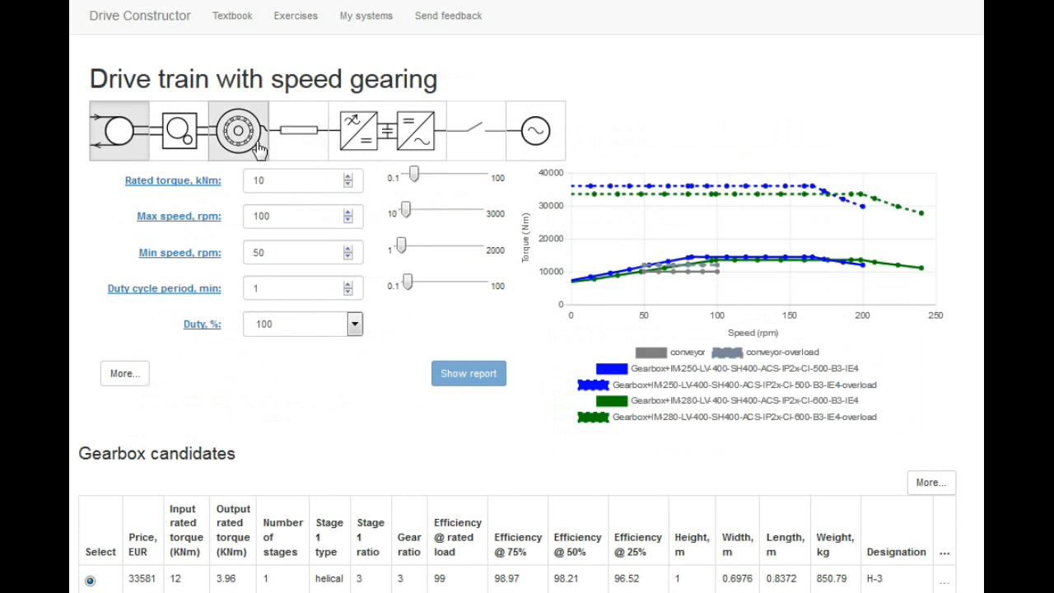
click(284, 183)
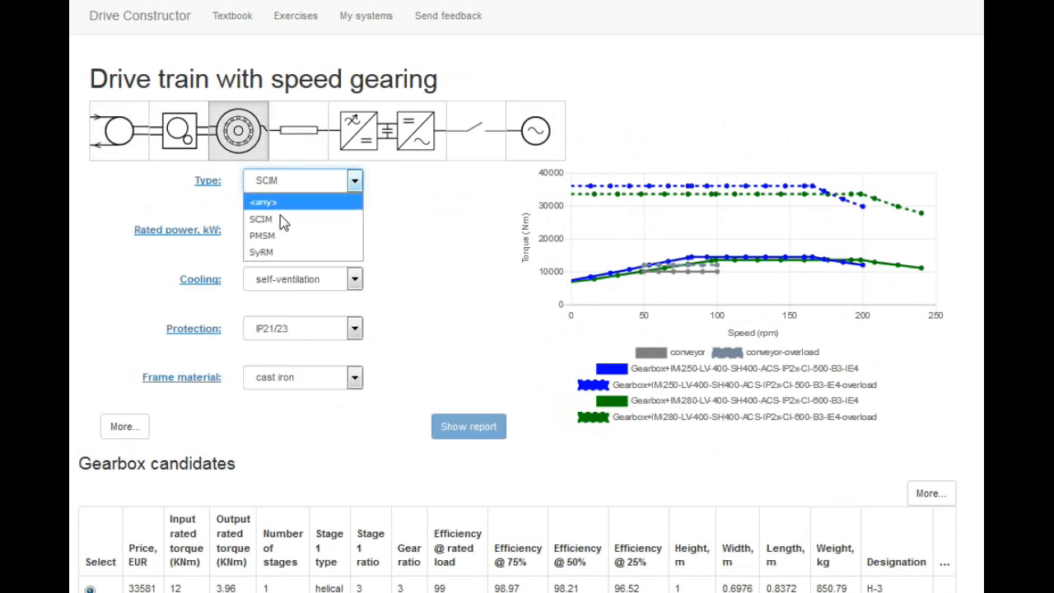
click(279, 236)
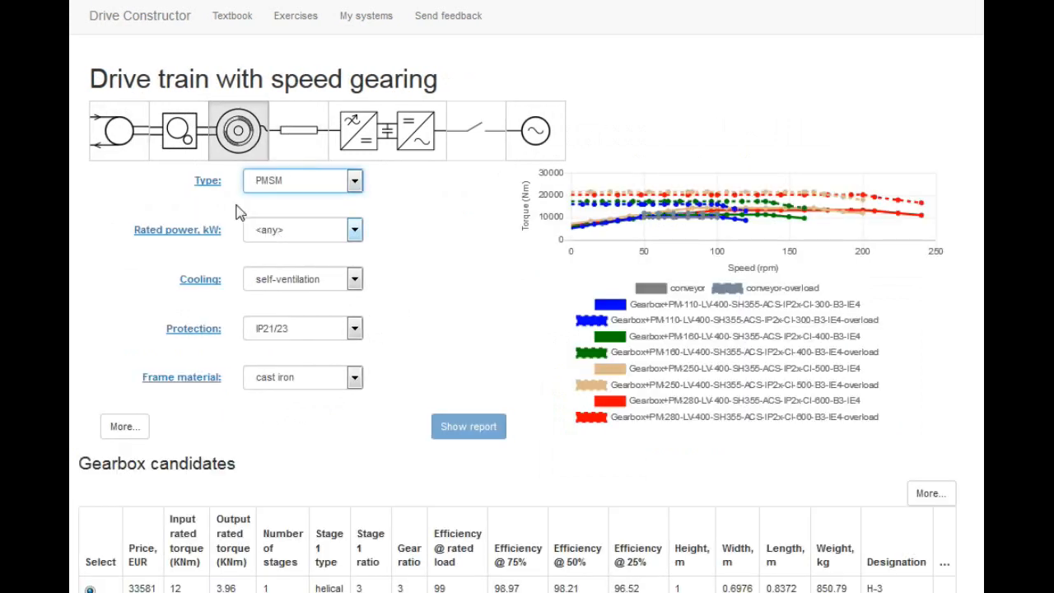
Set the conveyor's rated torque to 9 kNm, max speed to 230 rpm and min speed to 80 rpm
click(126, 146)
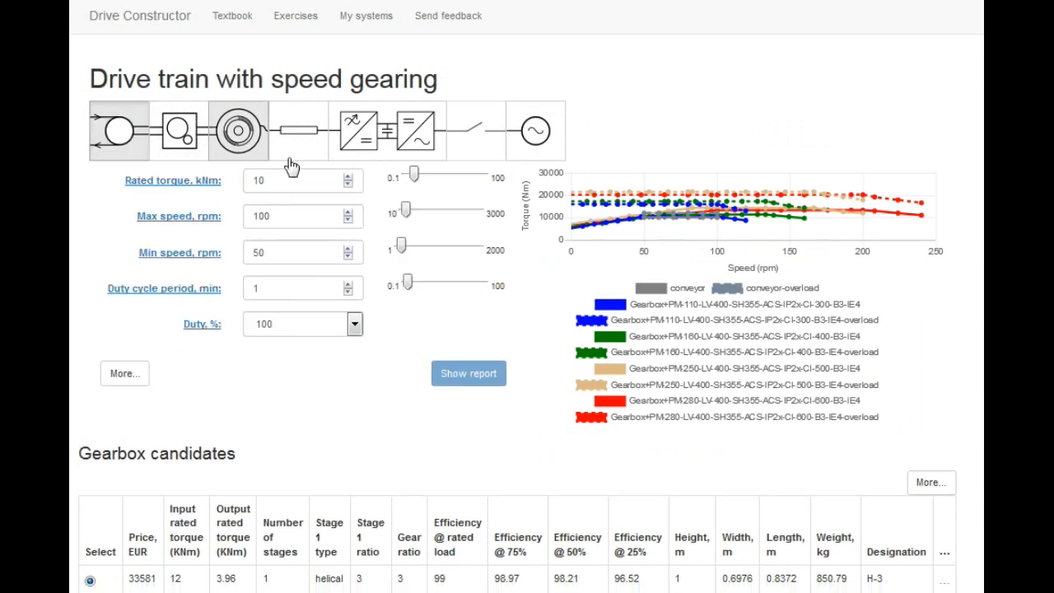
click(347, 186)
drag(283, 218, 256, 223)
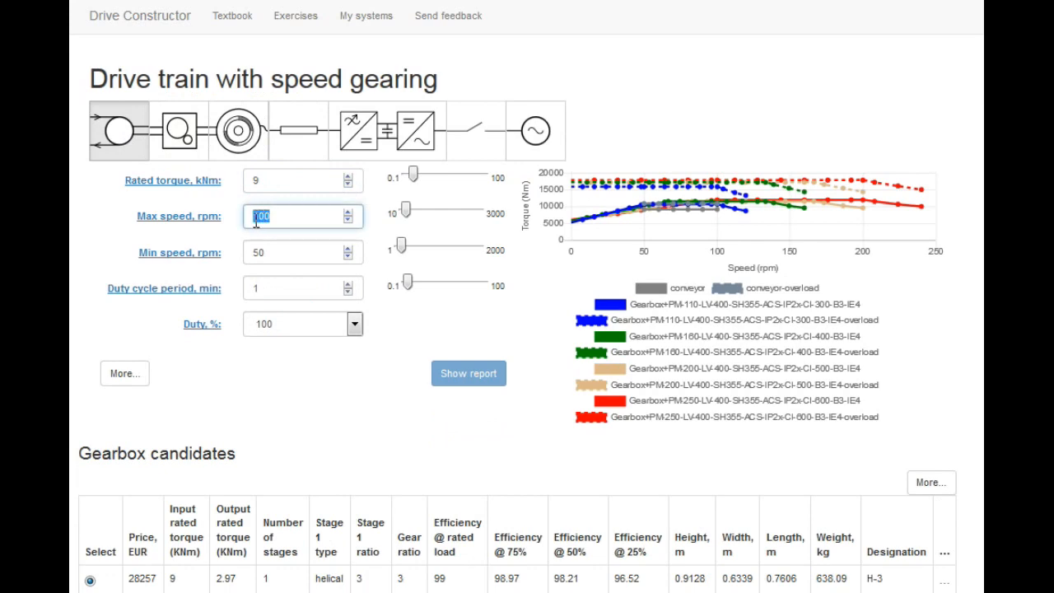
text(230)
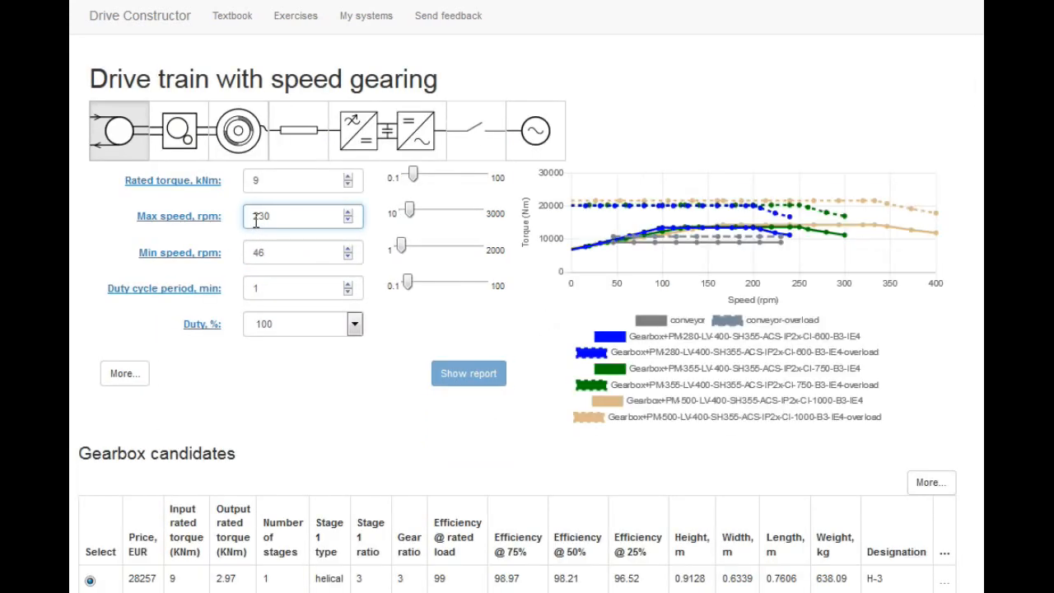
double_click(258, 251)
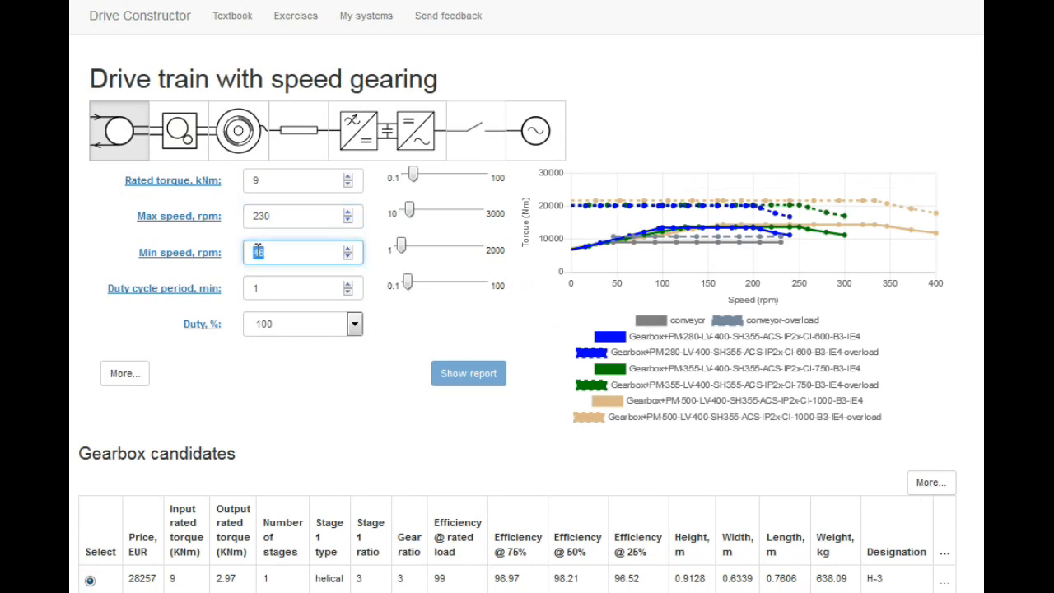
text(80)
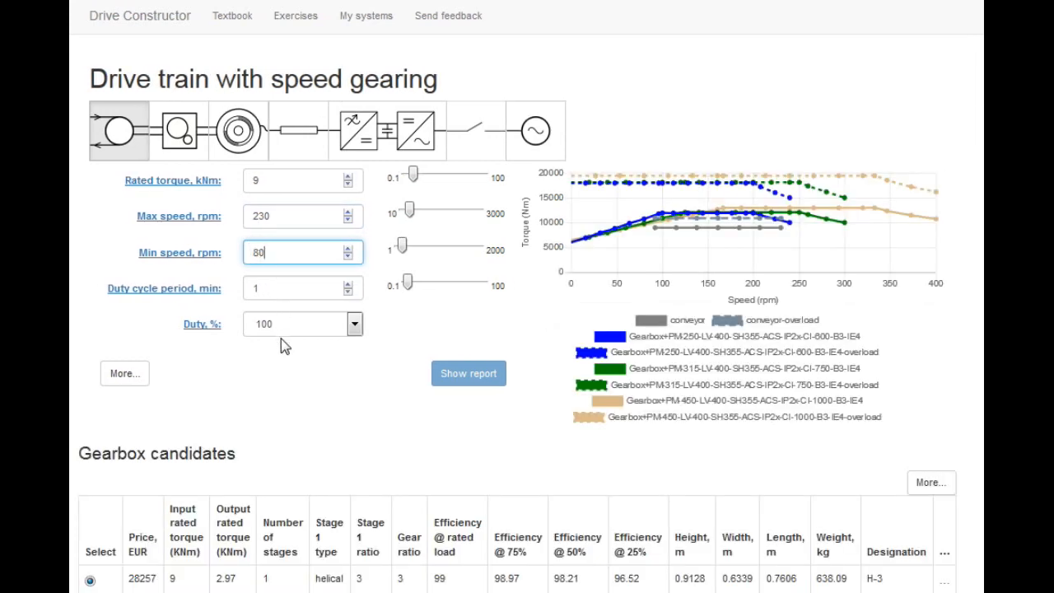
Set the gearbox to 2 stages and raise the stage 2 ratio to 4
click(179, 152)
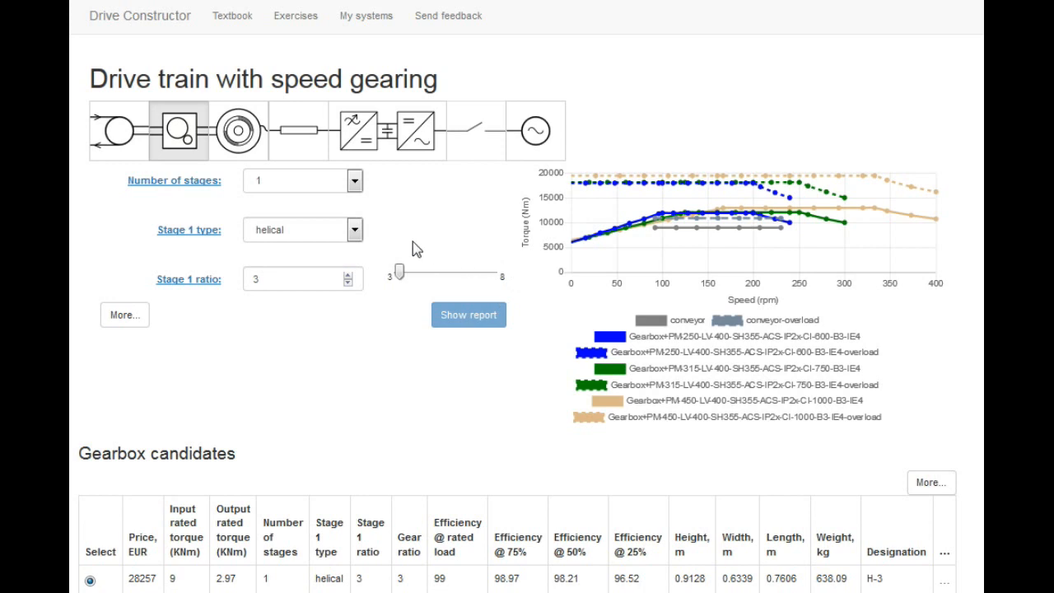
click(356, 181)
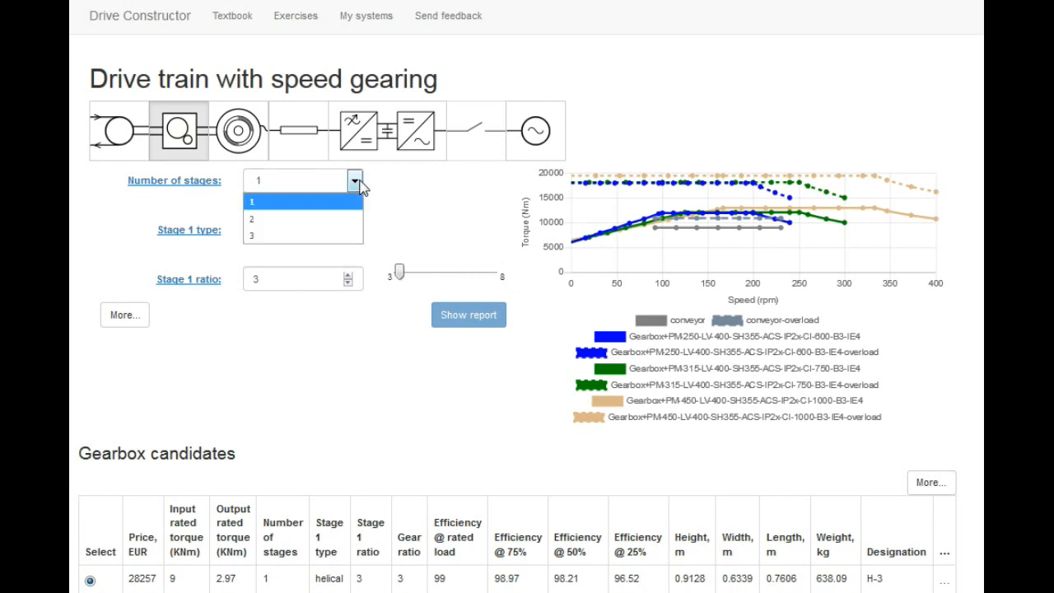
click(352, 219)
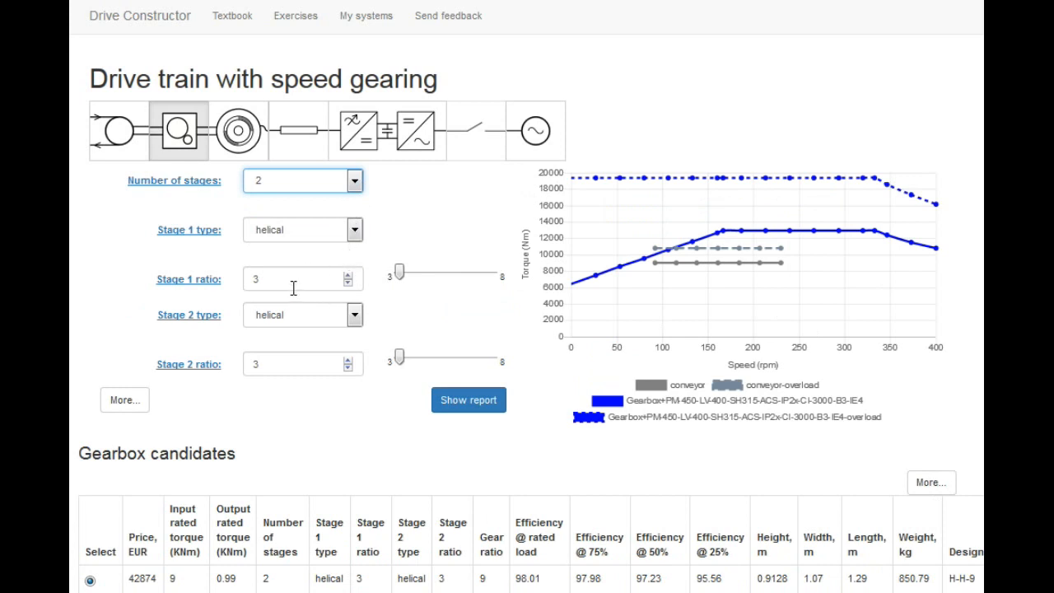
click(348, 359)
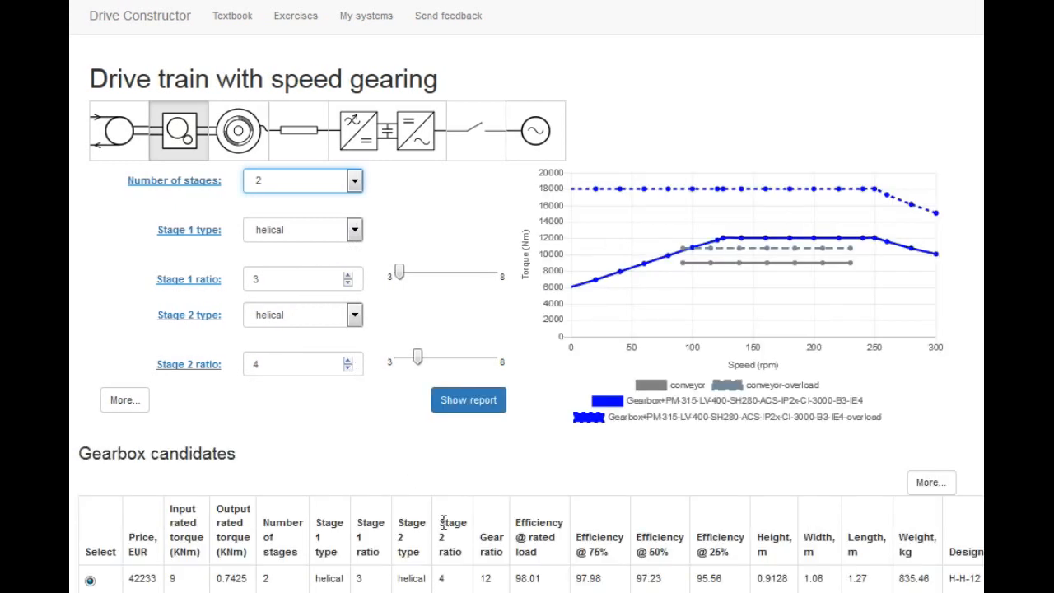
Review the gearbox and electric machine candidate tables
click(485, 579)
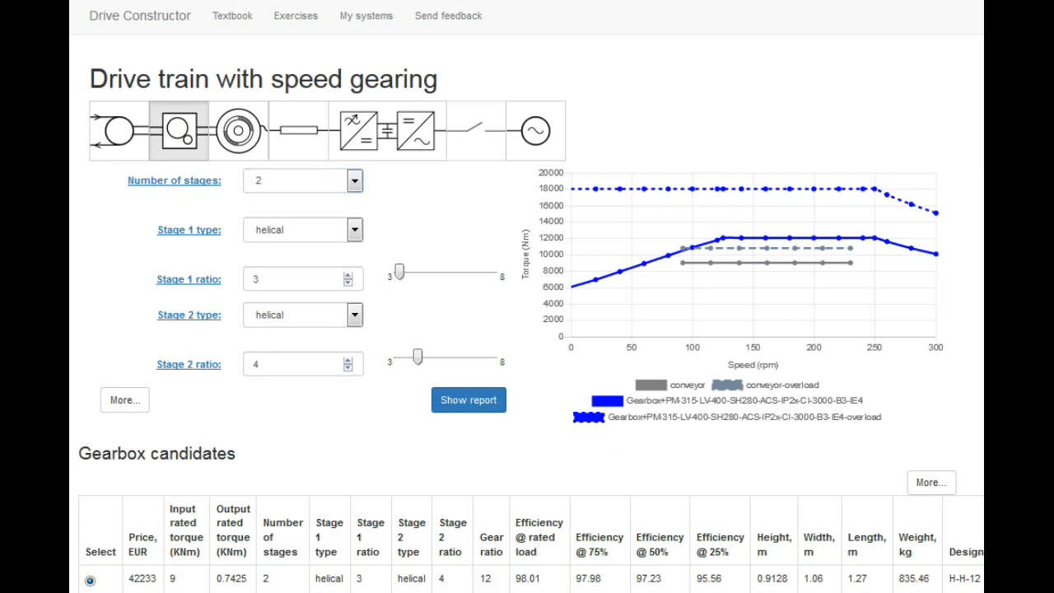
scroll(527, 330, down, 3)
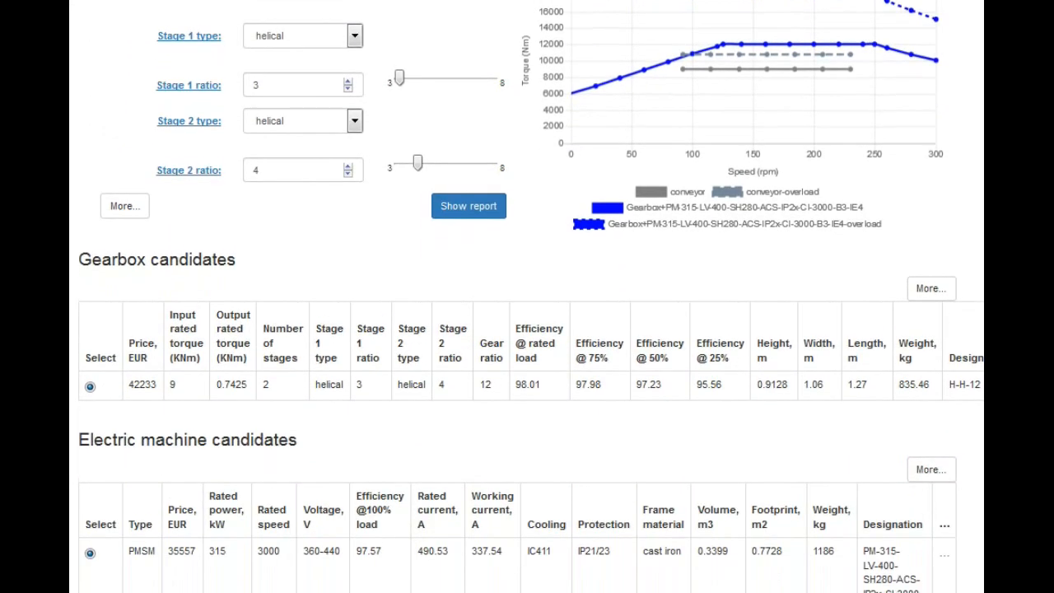
scroll(527, 330, down, 1)
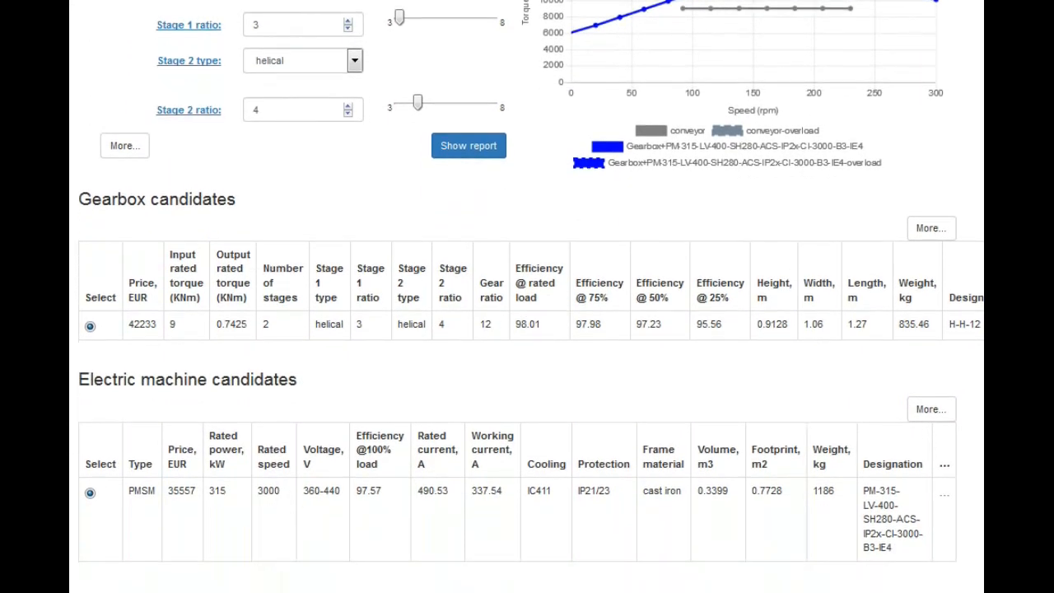
scroll(527, 329, up, 3)
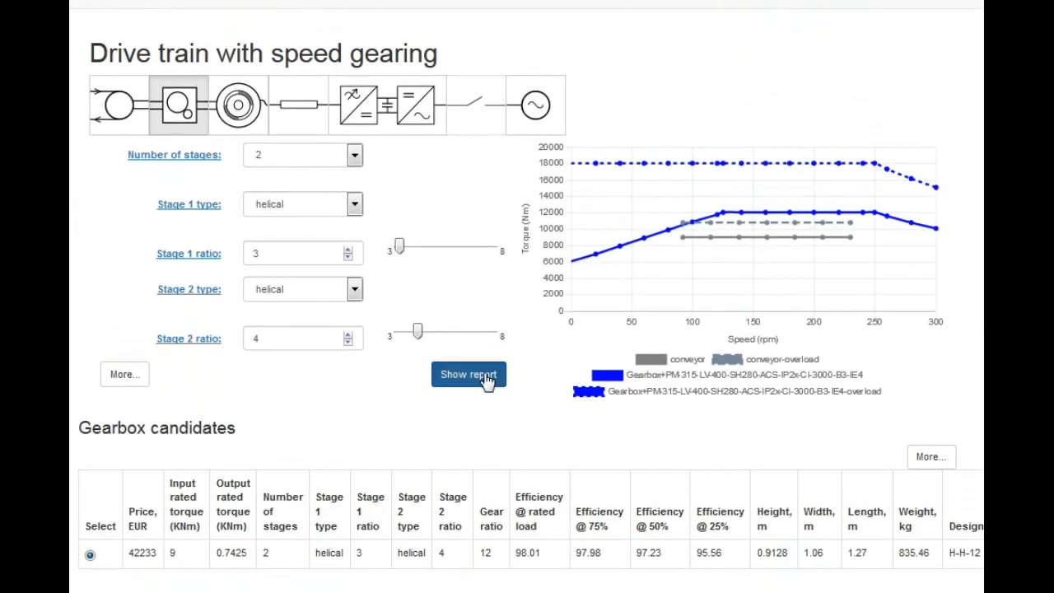
Generate the speed-gearing drive train report and save the system under the name g12
click(488, 378)
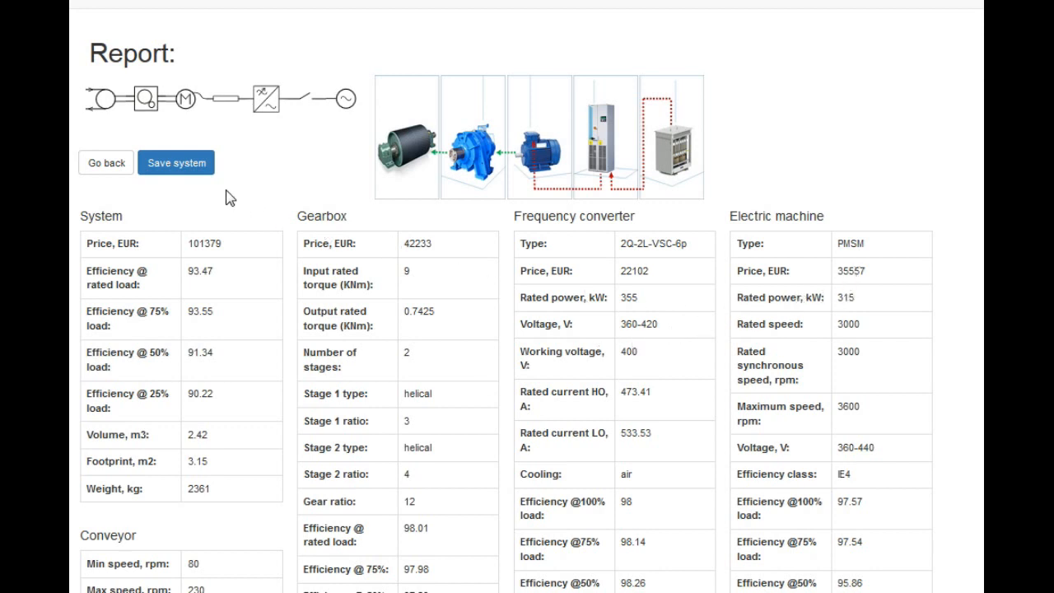
click(194, 163)
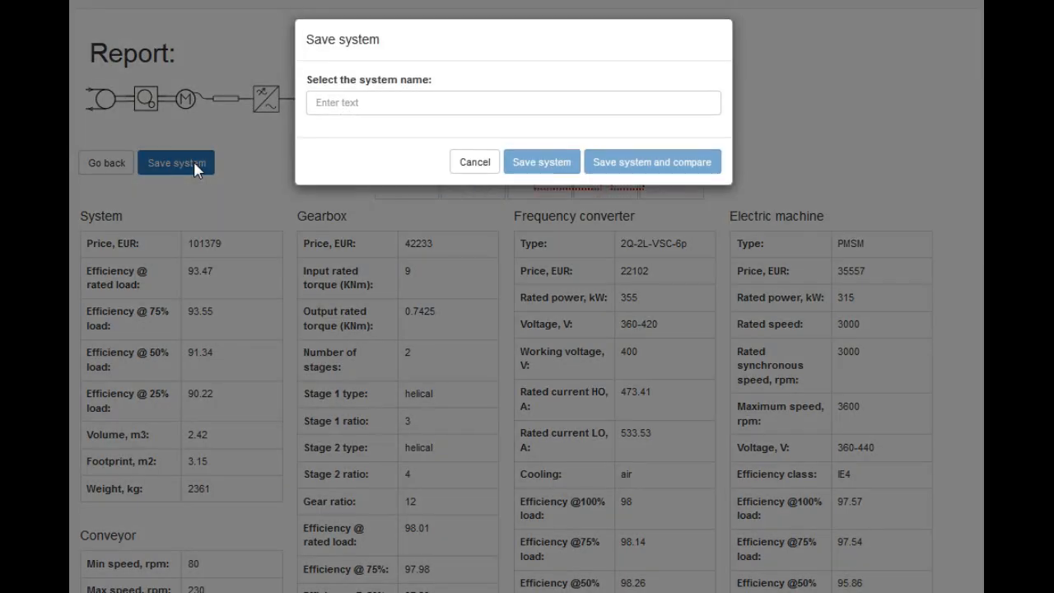
click(330, 110)
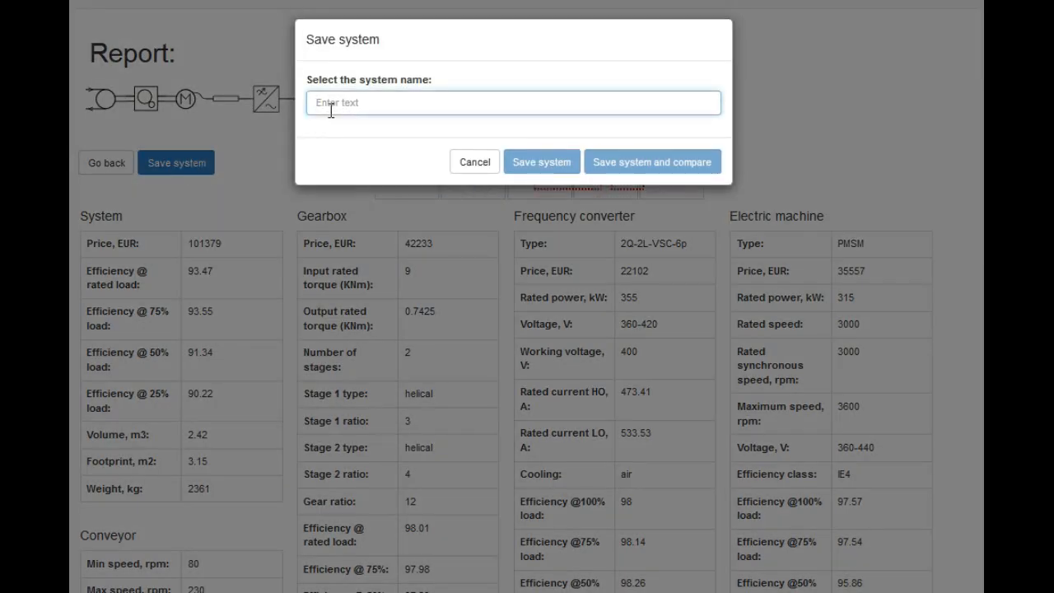
text(g12)
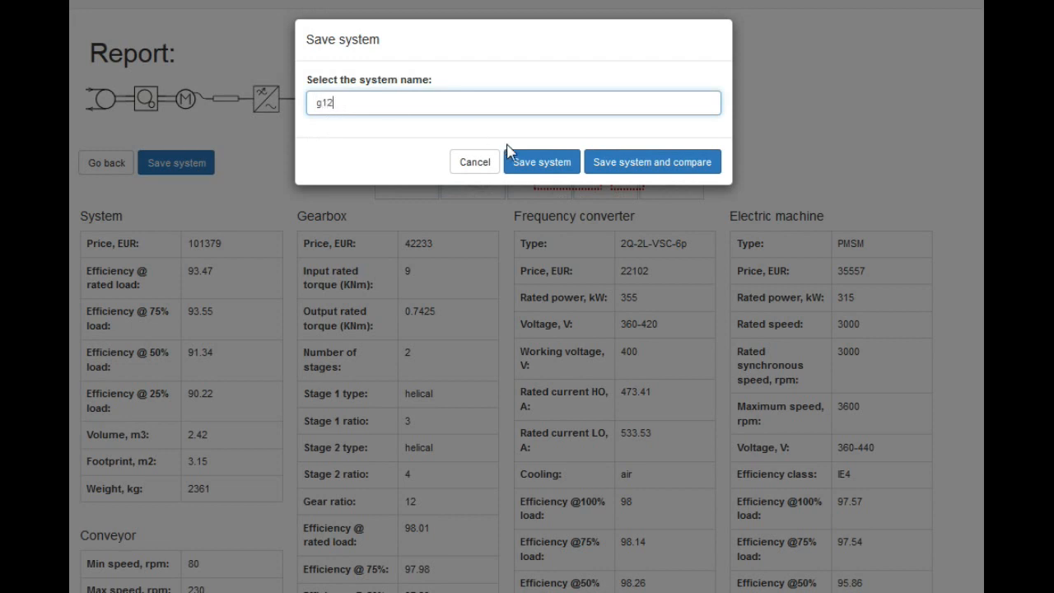
click(539, 162)
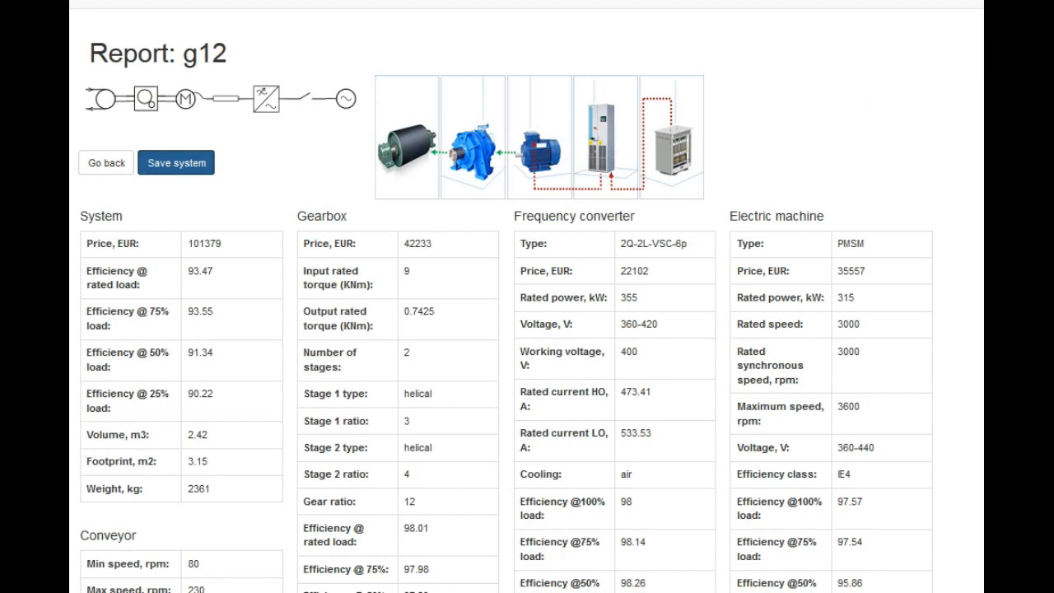
Open the saved systems list and view the g12 and dd reports, returning to the list afterwards
scroll(527, 301, up, 1)
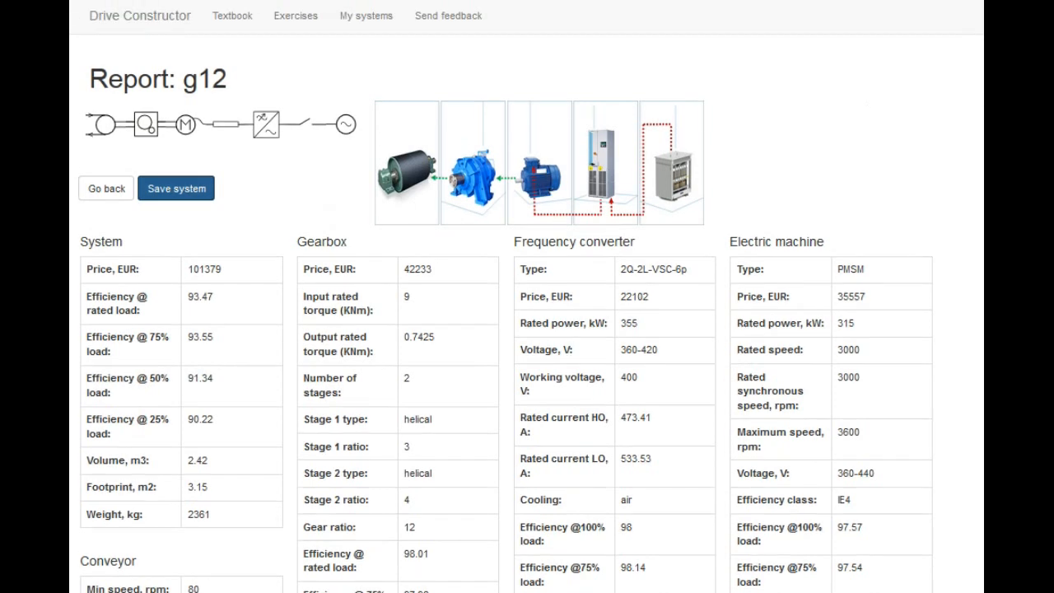
click(375, 30)
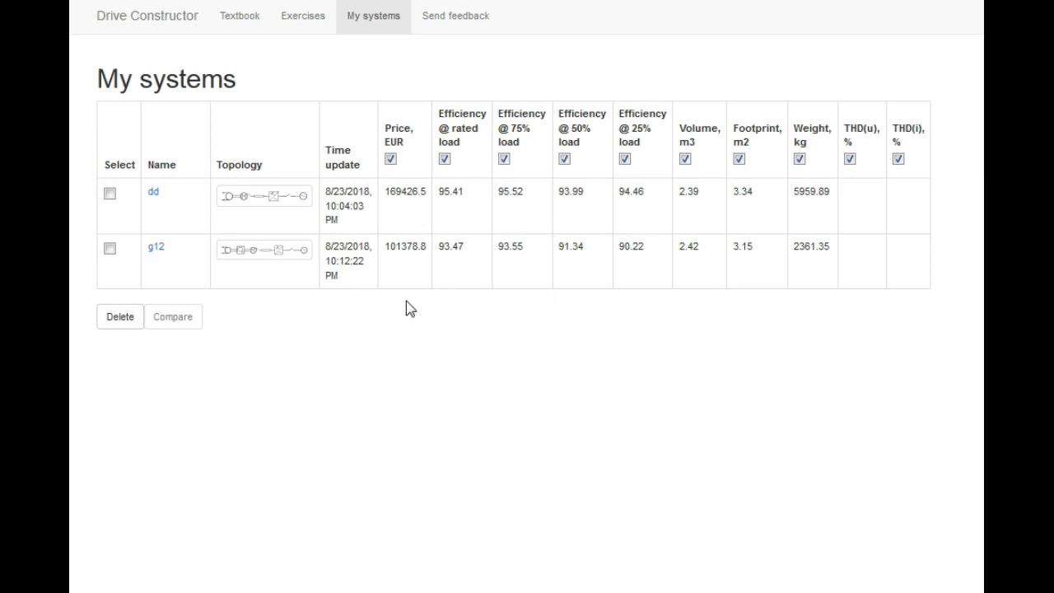
click(155, 248)
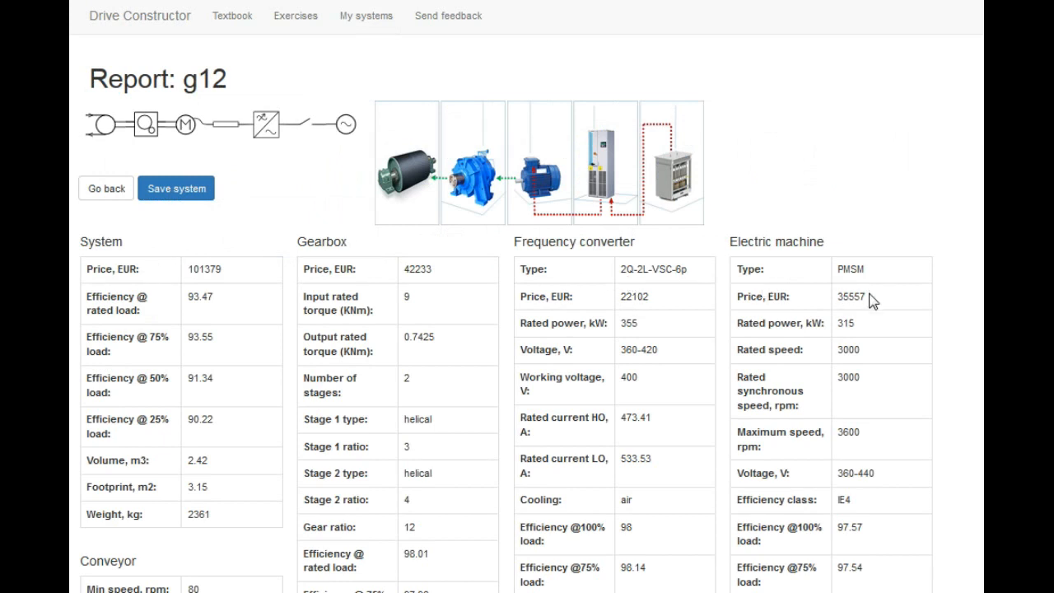
click(110, 194)
click(154, 193)
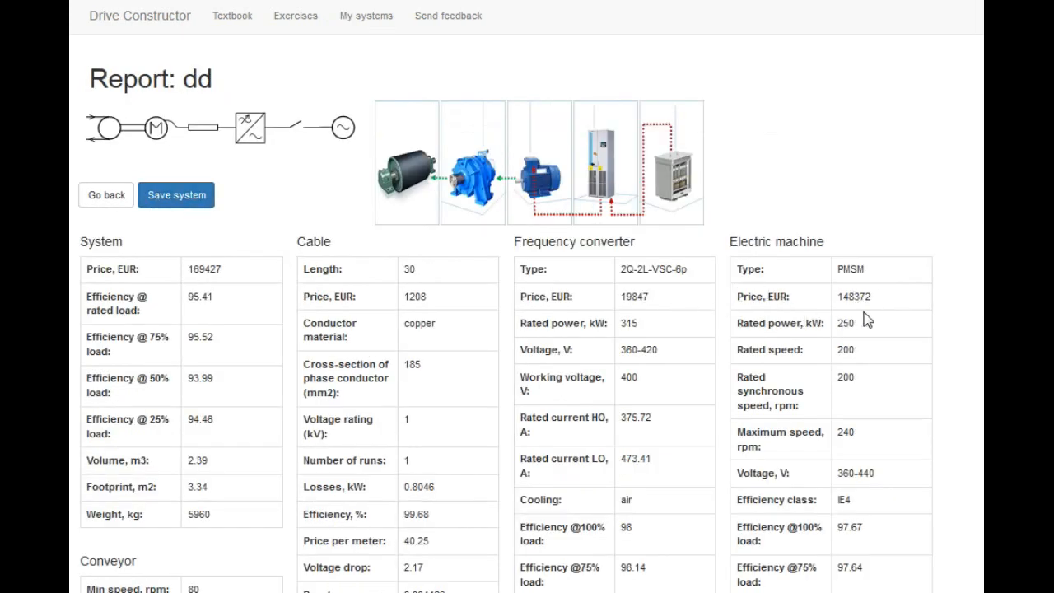
click(109, 195)
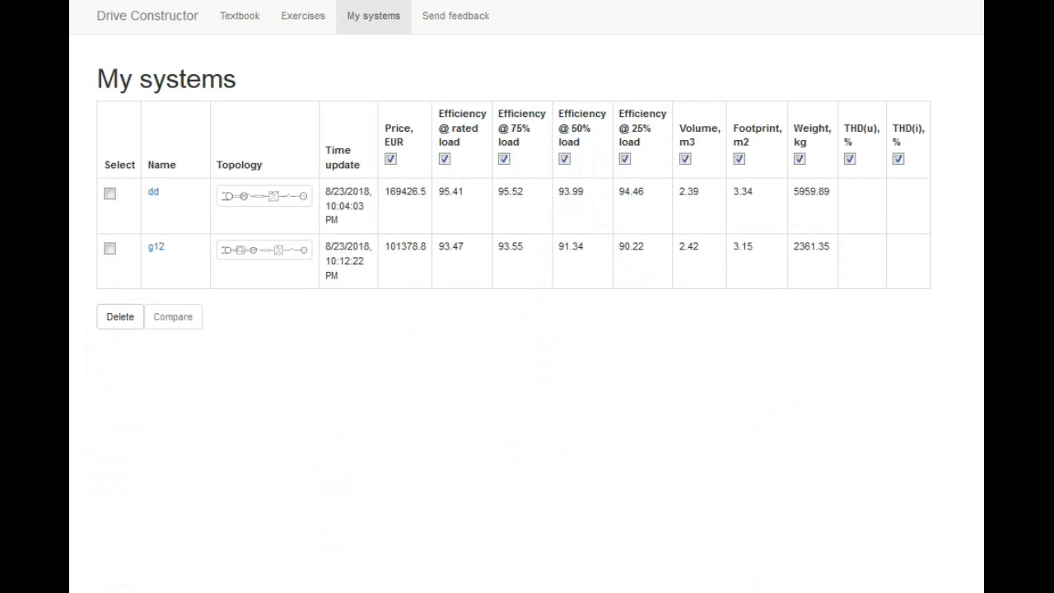